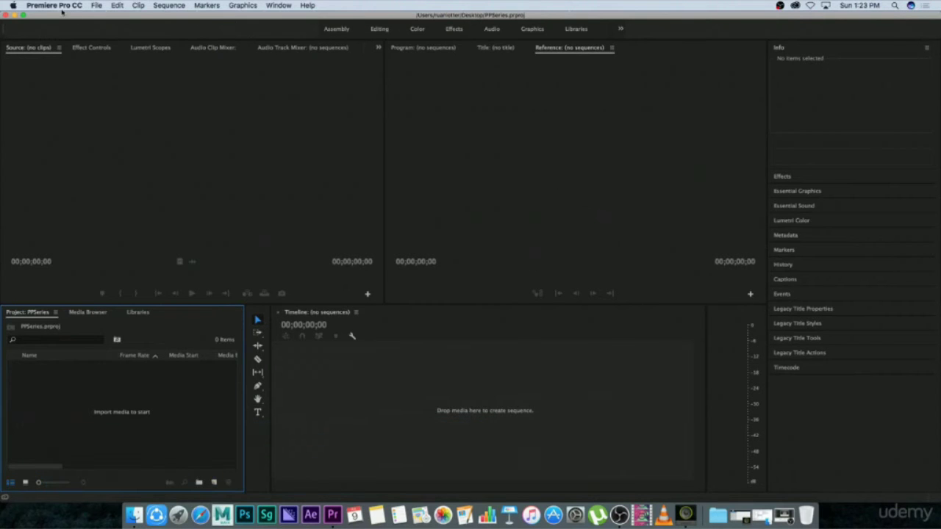
Step: Check the installed Premiere Pro release in the About window
left_click(61, 7)
left_click(62, 17)
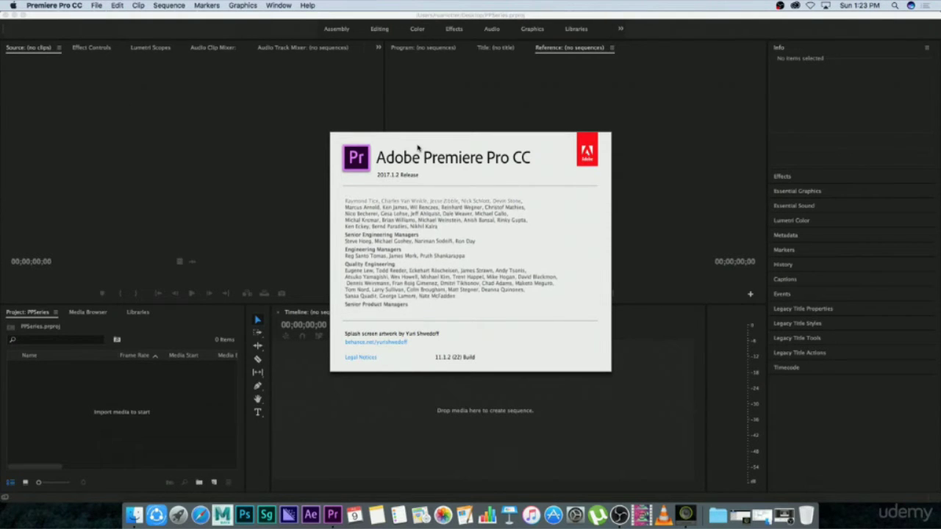
left_click(514, 154)
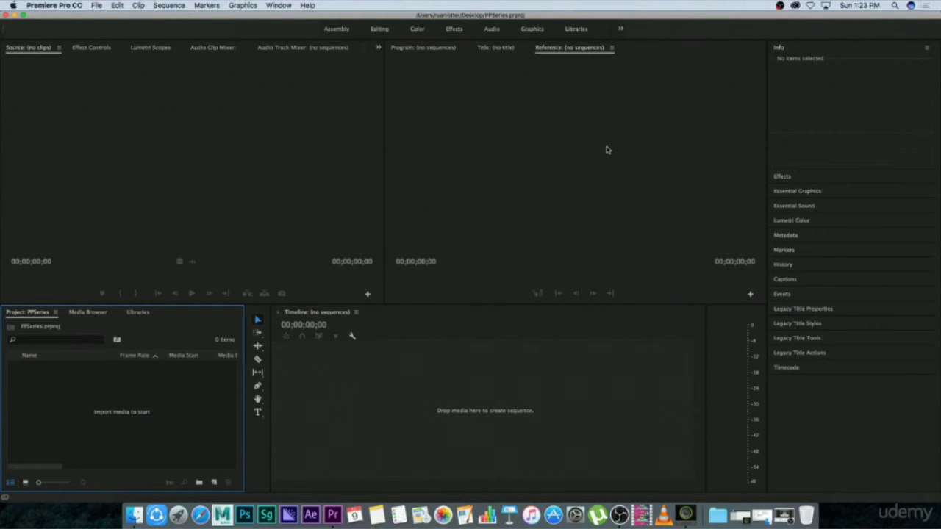
Step: Switch from the All Panels layout to the Editing workspace
left_click(441, 140)
left_click(262, 134)
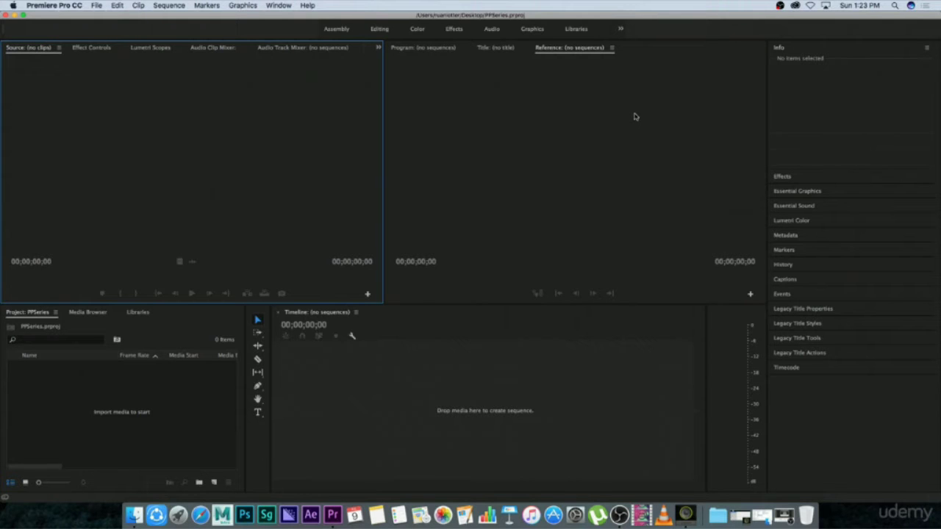
left_click(278, 6)
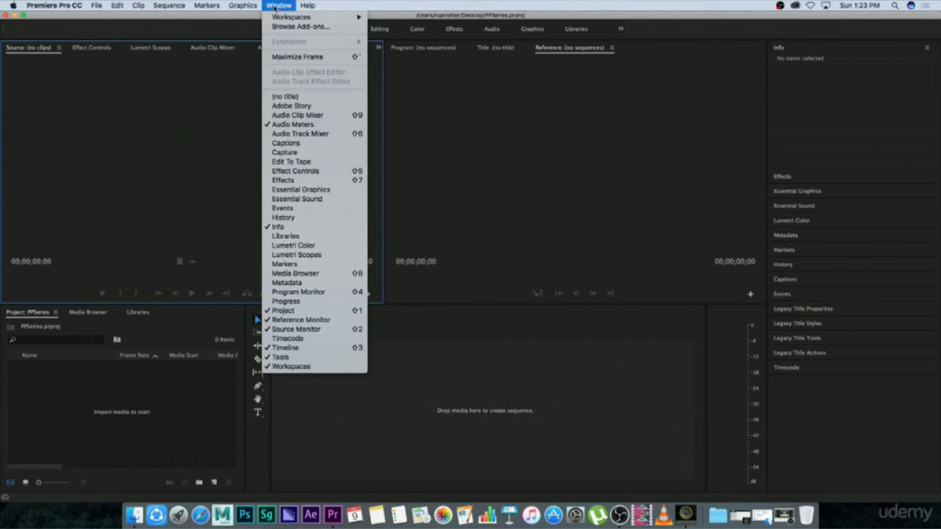
mouse_move(324, 16)
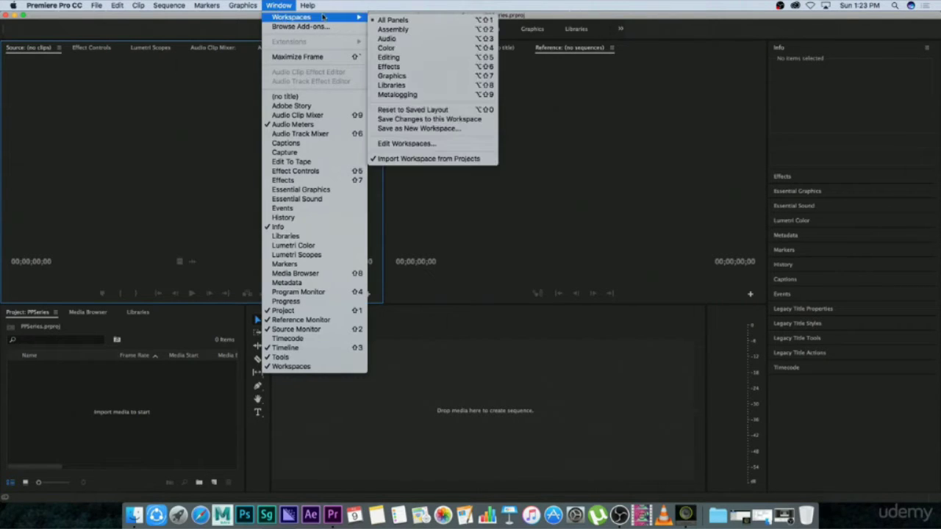
left_click(403, 59)
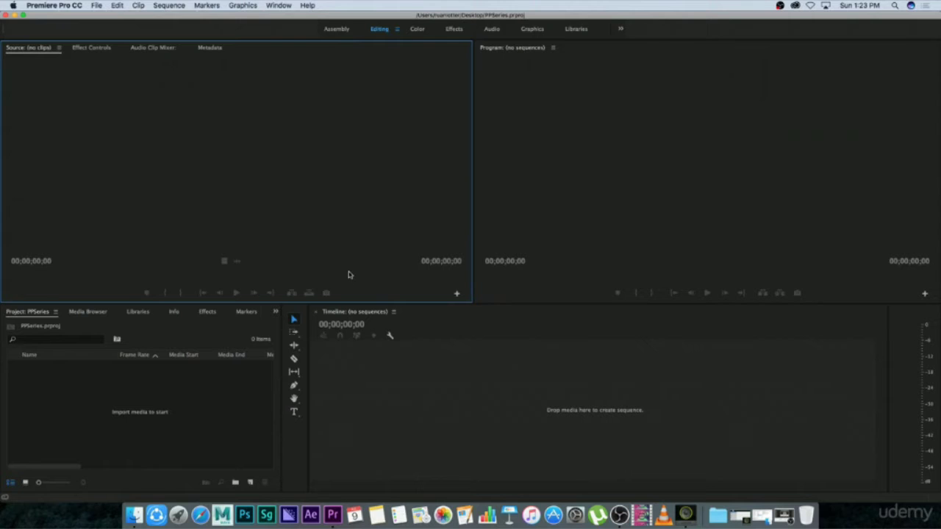
left_click(581, 158)
left_click(498, 365)
left_click(168, 394)
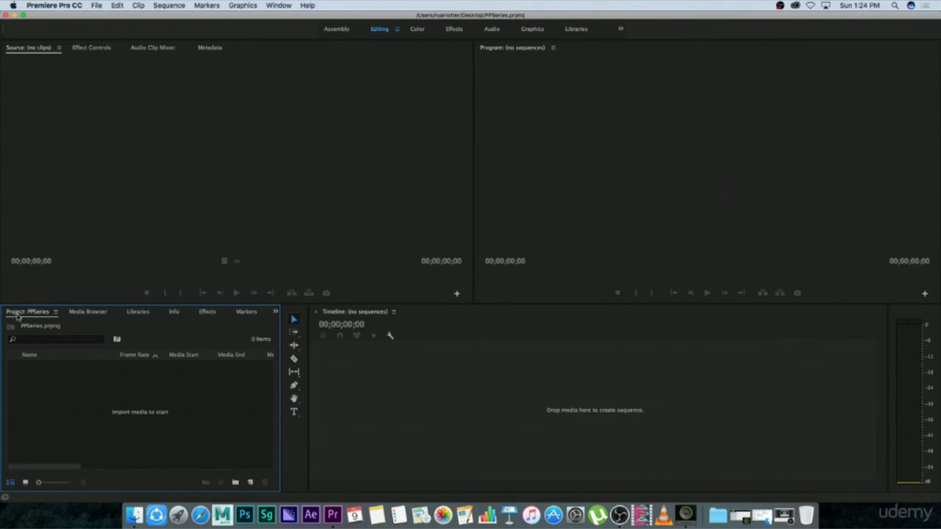
Step: Dock the Project panel as a narrow, full-height column along the workspace's left edge
left_click_drag(17, 315, 10, 255)
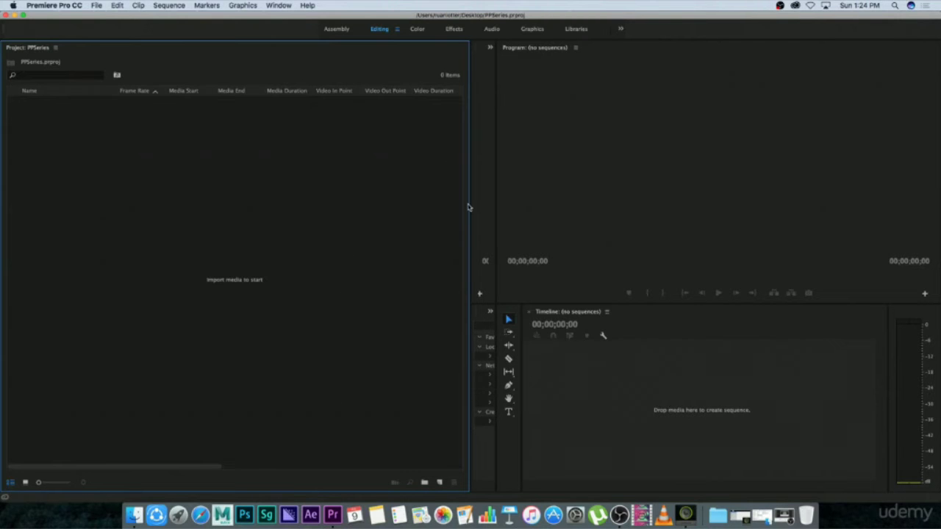
left_click_drag(470, 239, 158, 263)
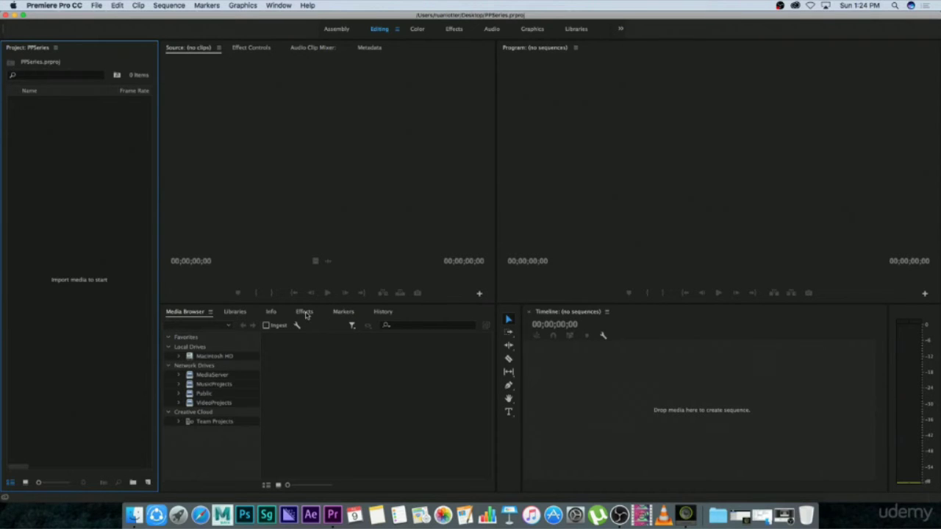
Step: Dock the Effects panel beneath the Project panel and reduce its height so the Project panel is taller
left_click(306, 313)
left_click_drag(306, 315, 85, 481)
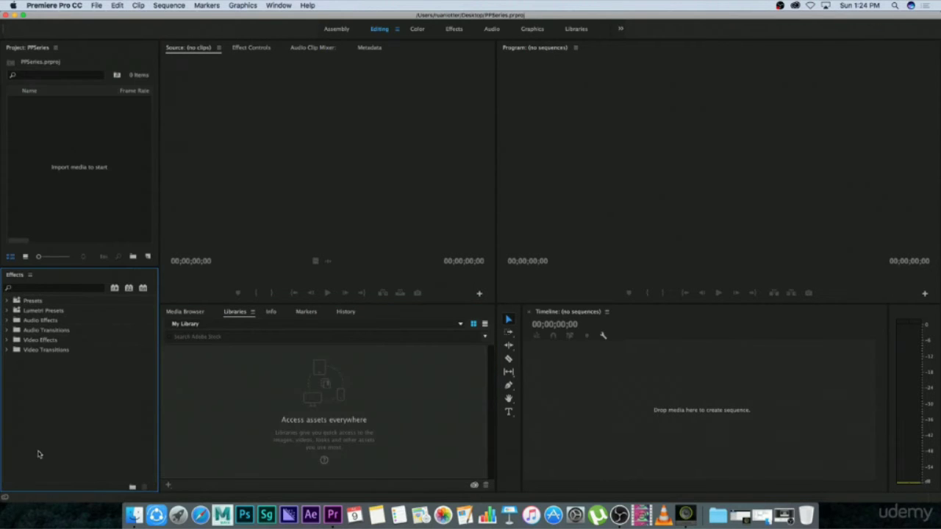
left_click_drag(72, 269, 72, 353)
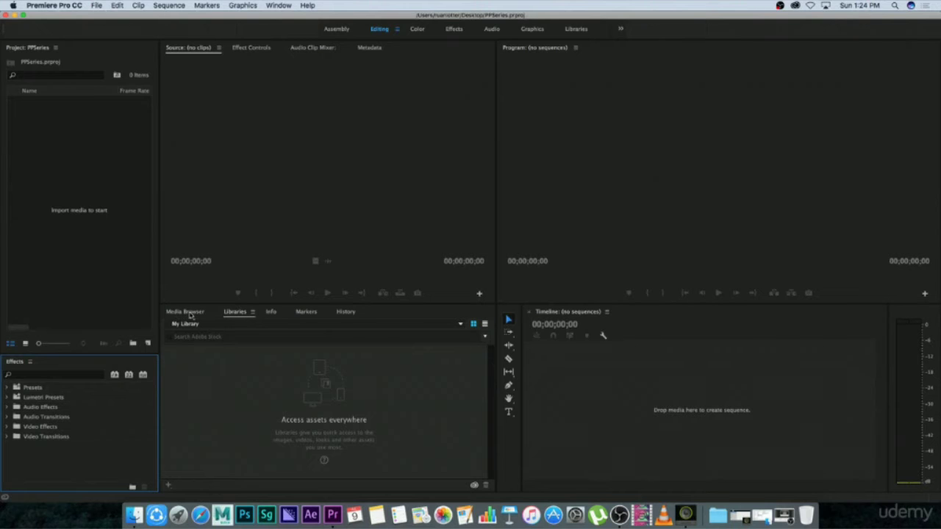
Step: Close the Media Browser, Libraries, Info, Markers and History panels so the Timeline fills their space
right_click(190, 314)
left_click(218, 324)
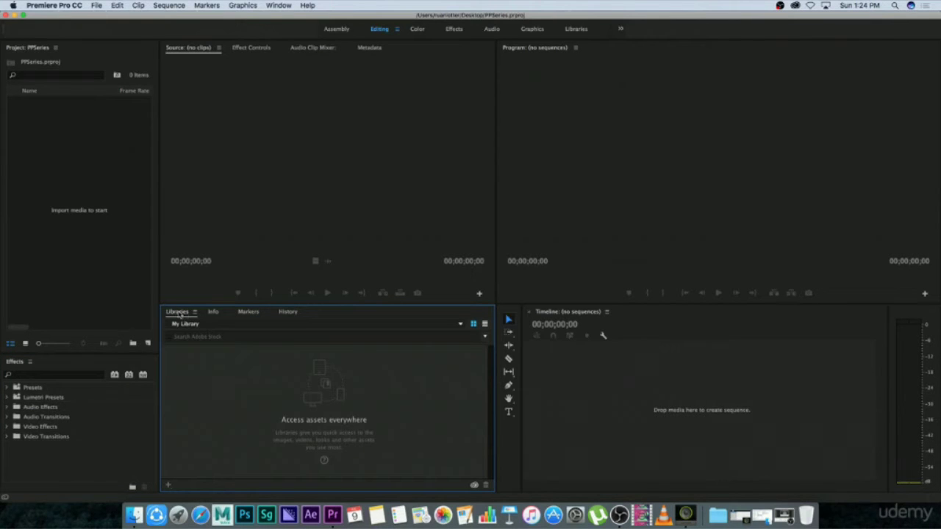
right_click(180, 314)
left_click(200, 321)
right_click(178, 314)
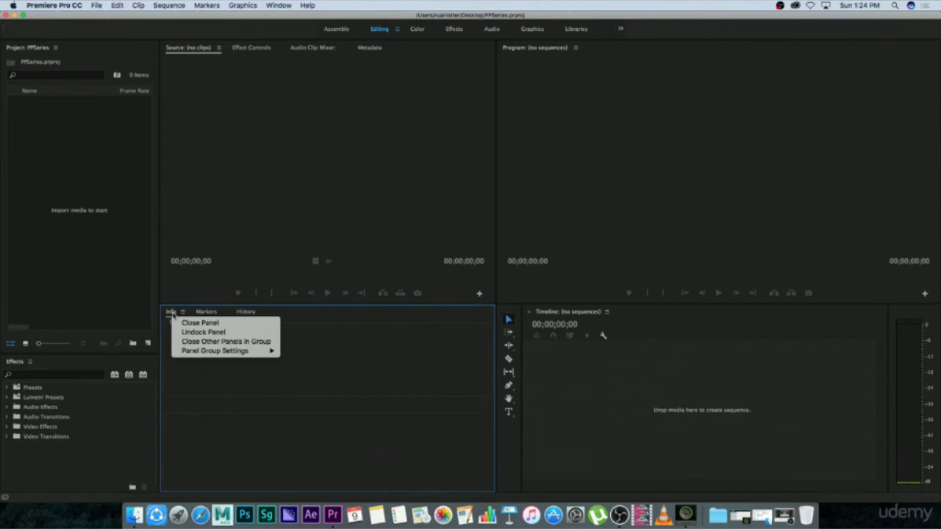
left_click(186, 321)
right_click(183, 315)
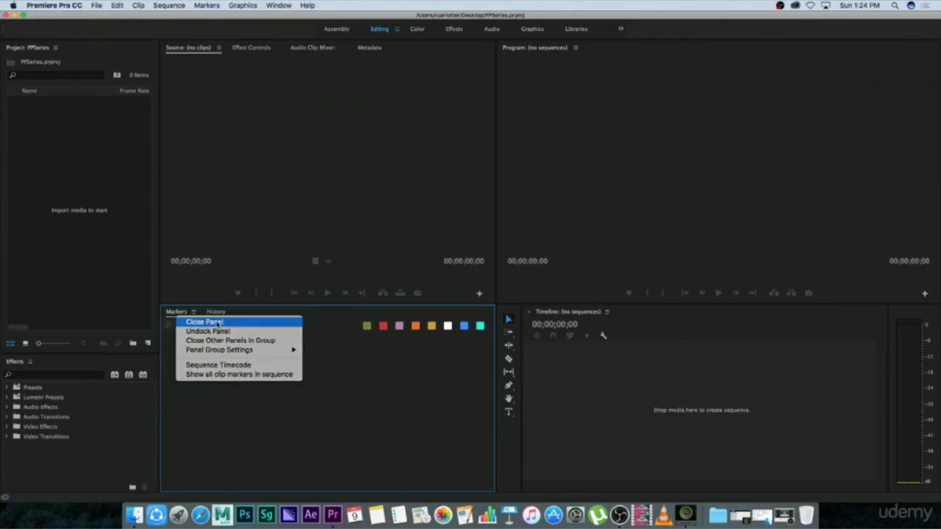
left_click(186, 322)
right_click(178, 315)
left_click(185, 321)
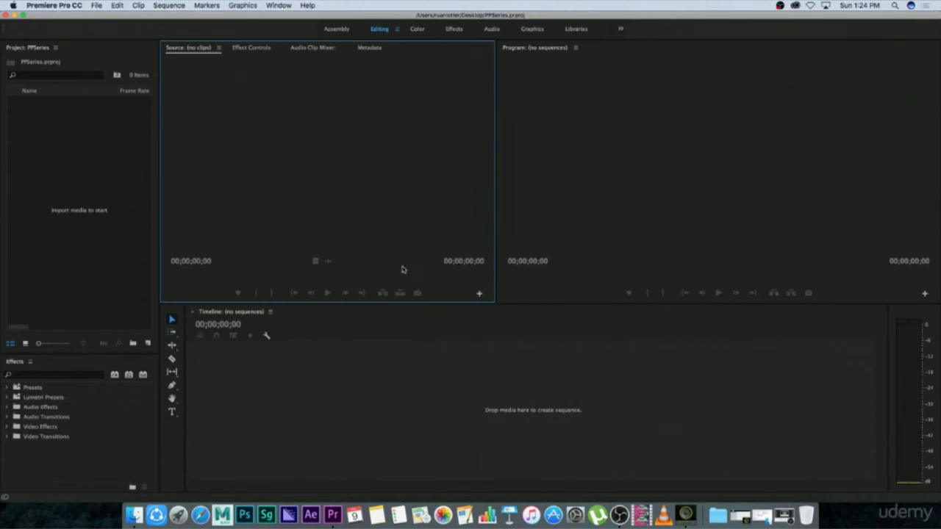
Step: Review the rearranged layout by focusing the Project, Source, Program, Timeline, Tools and Effects panels in turn
left_click(87, 144)
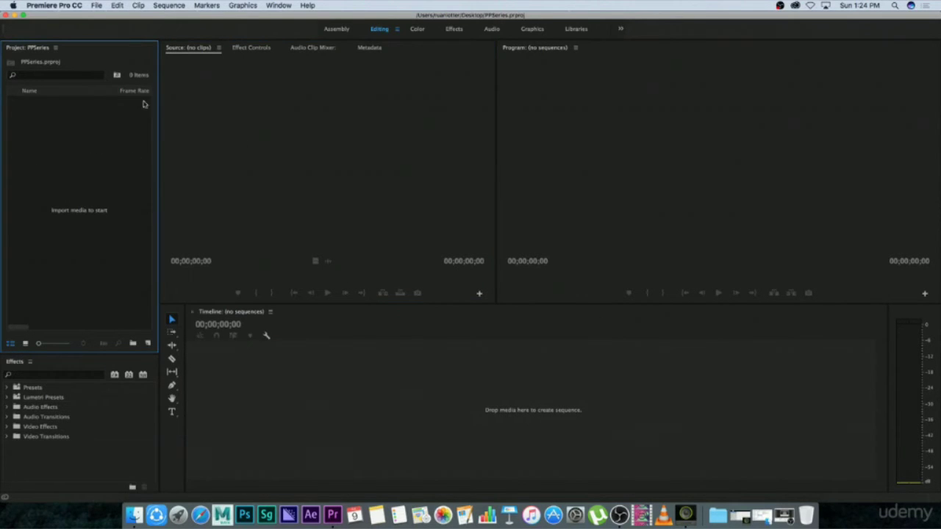
left_click(295, 142)
left_click(622, 126)
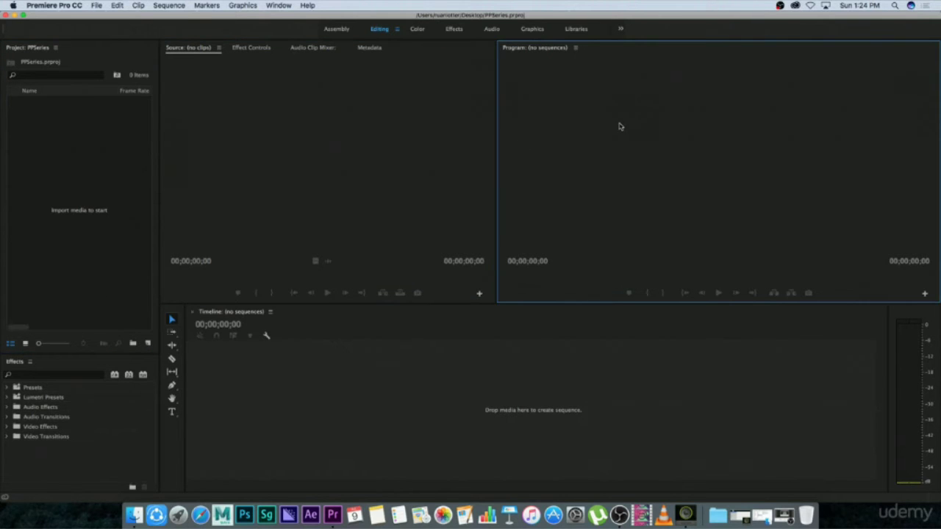
left_click(361, 377)
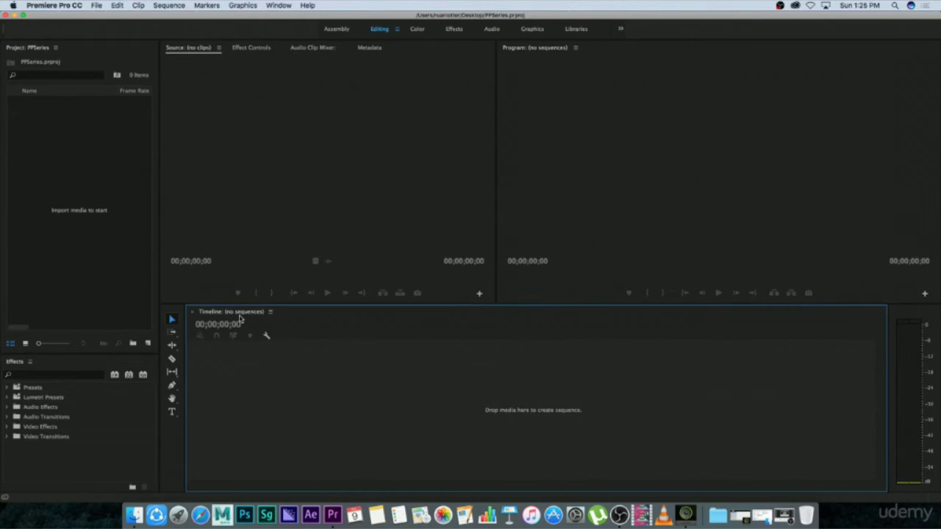
left_click(177, 435)
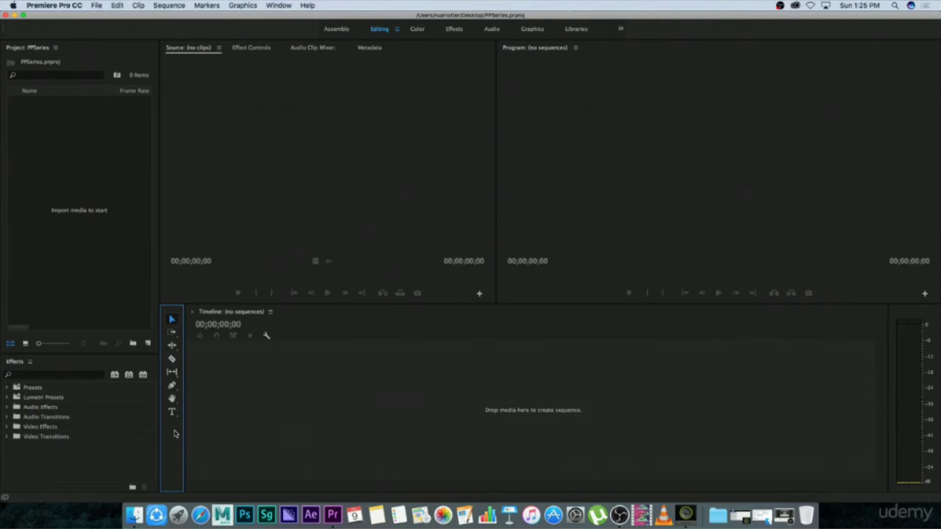
left_click(74, 463)
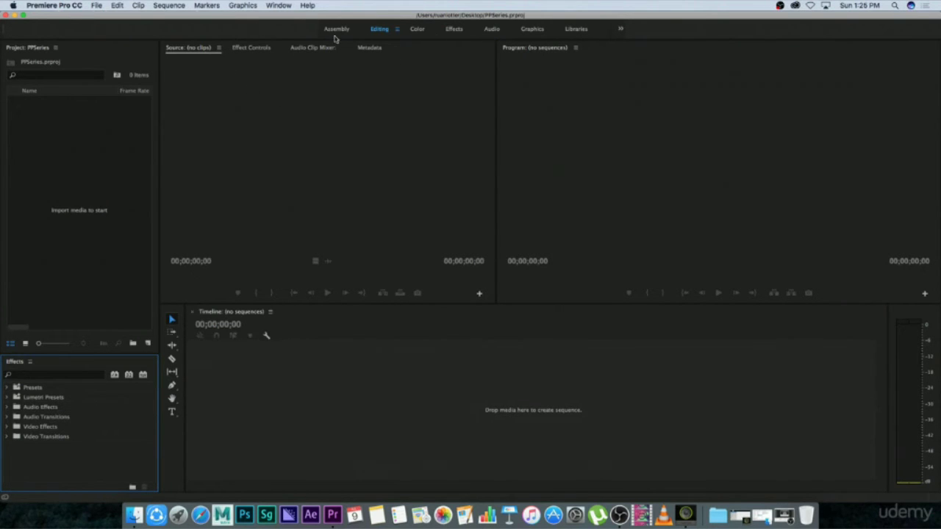
Step: Close the Workspaces bar above the panels
left_click(3, 27)
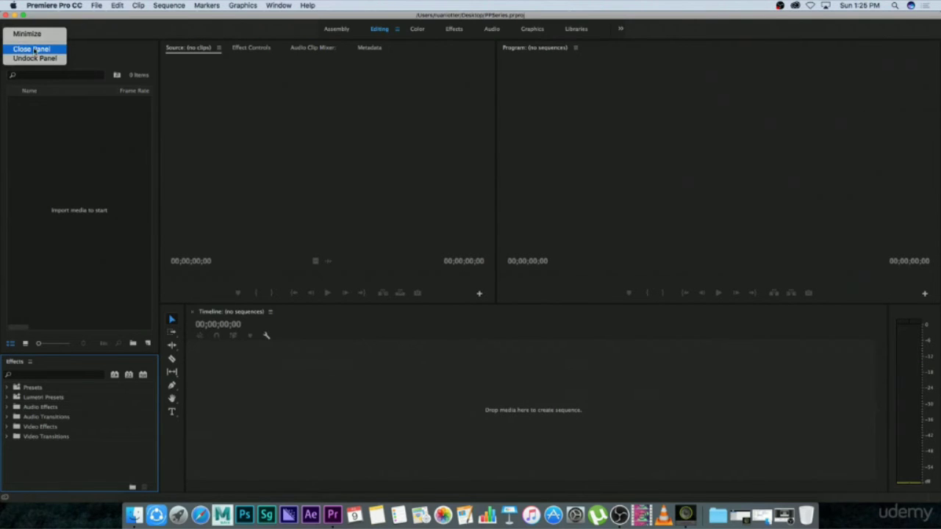
left_click(22, 49)
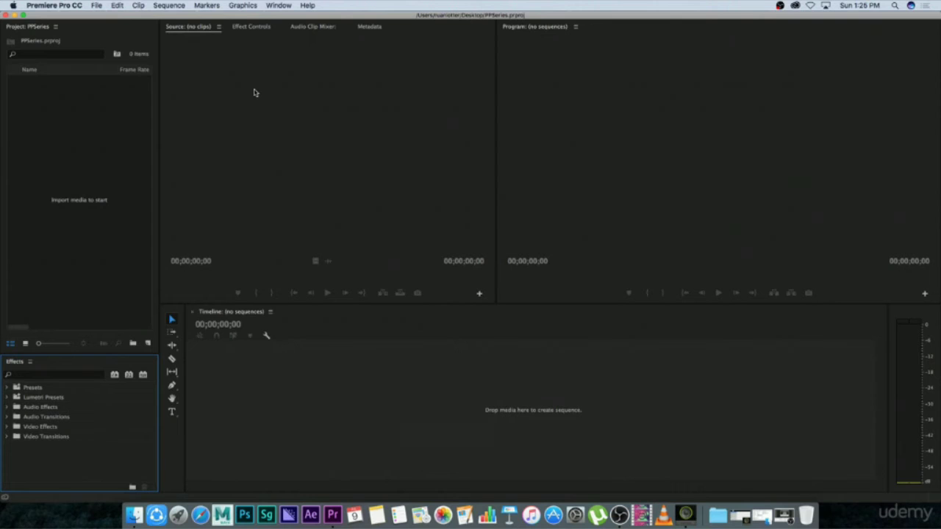
Step: Examine the Project, Source, Program, Timeline, Tools, Effects and audio meters panels one after another
left_click(103, 89)
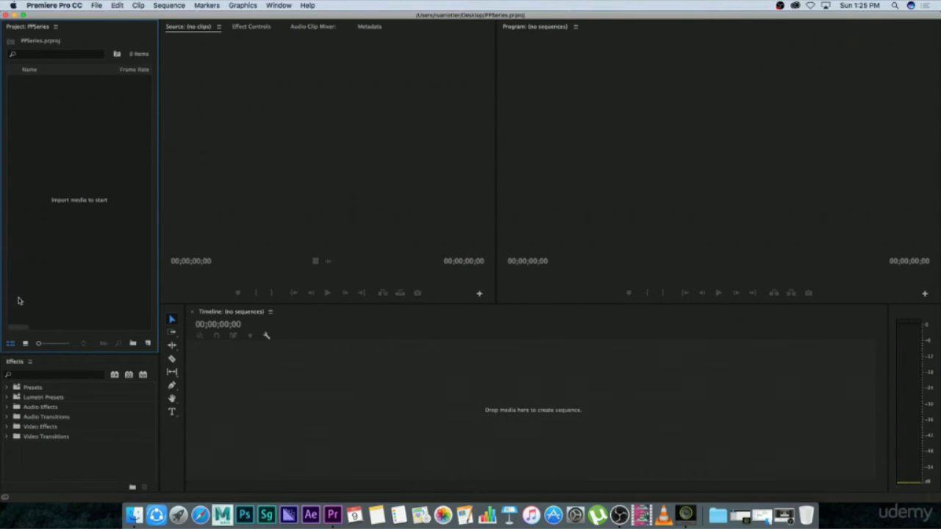
left_click(266, 109)
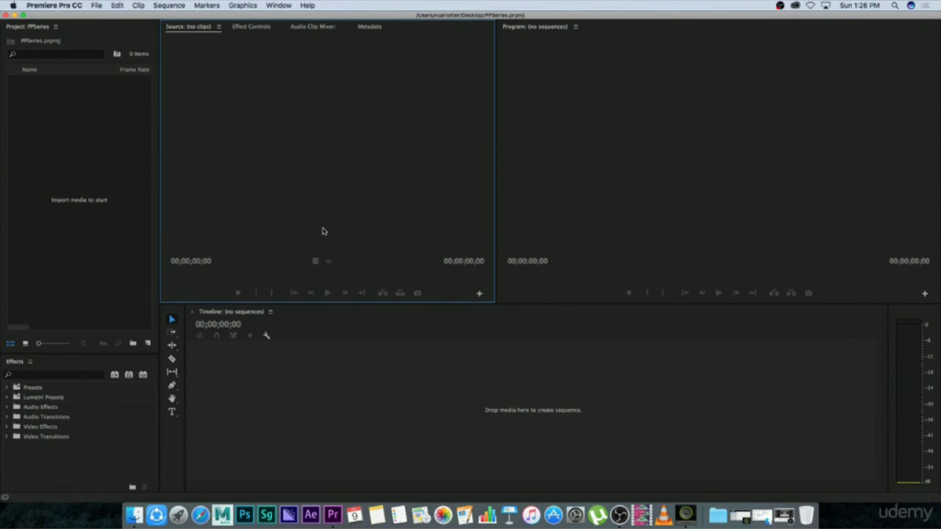
left_click(542, 32)
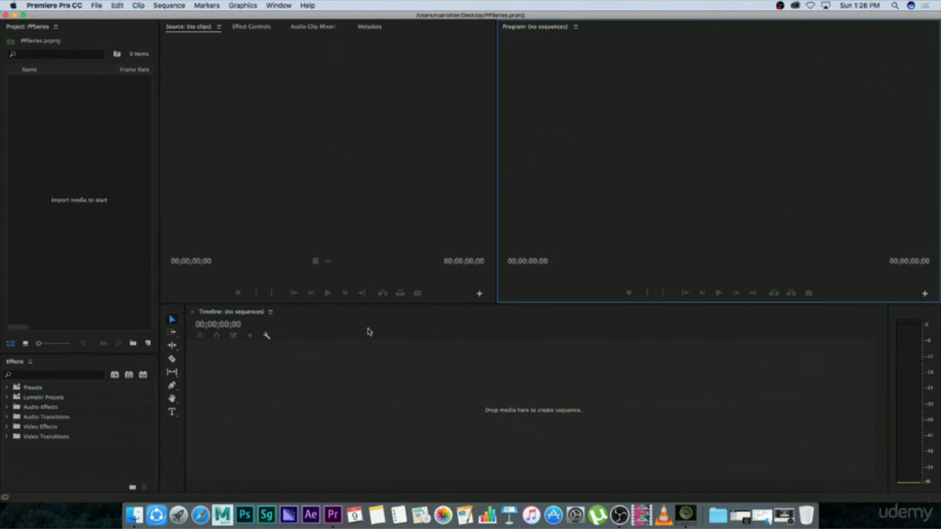
left_click(347, 403)
left_click(537, 138)
left_click(402, 391)
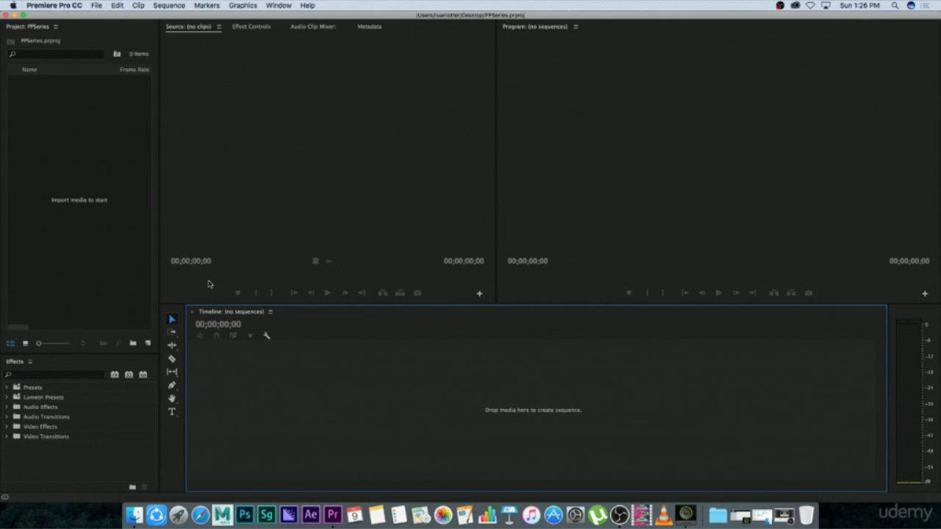
left_click(169, 441)
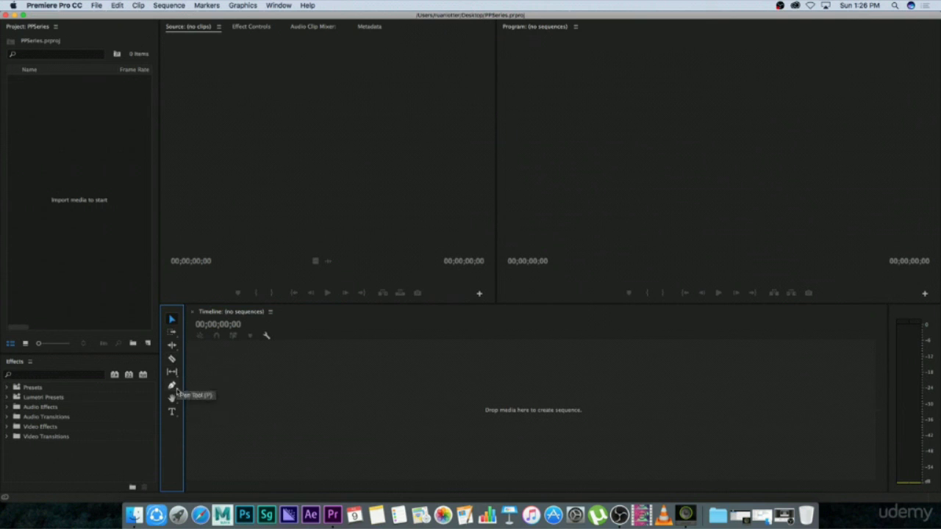
left_click(89, 460)
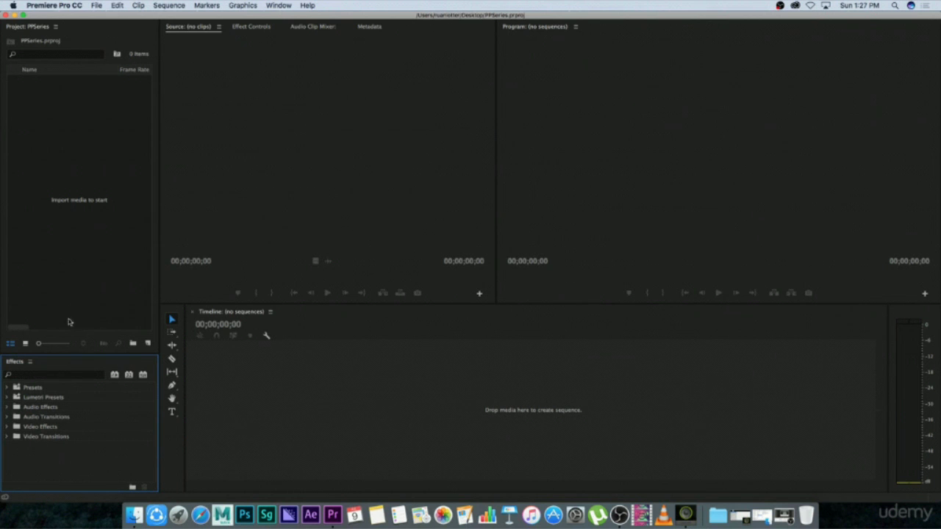
left_click(558, 400)
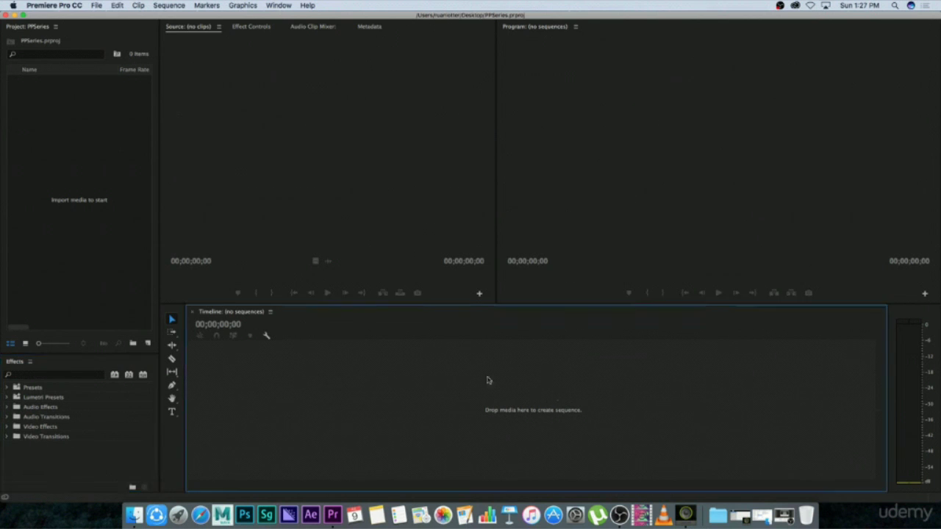
left_click(928, 316)
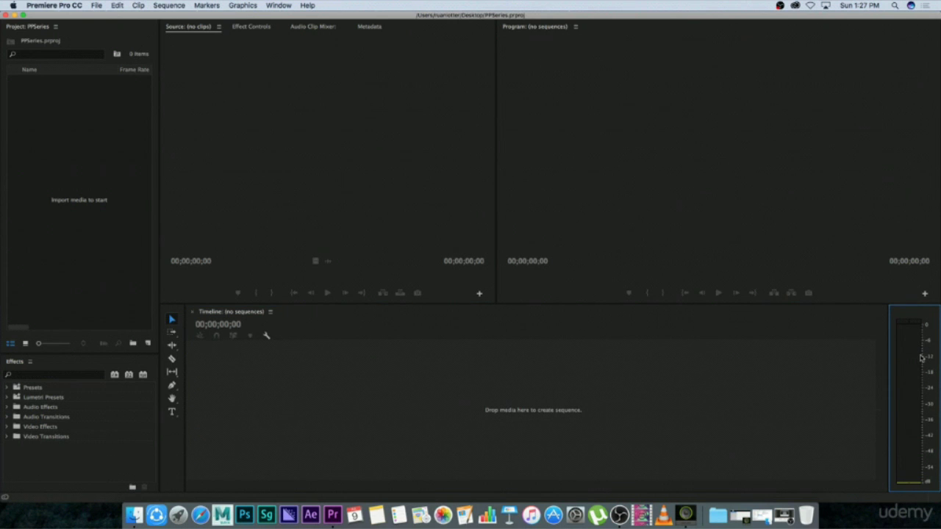
Step: Go over the Project, Source, Program, Timeline and Effects panels once more, ending on the Timeline
left_click(122, 138)
left_click(469, 120)
left_click(606, 121)
left_click(291, 383)
left_click(96, 461)
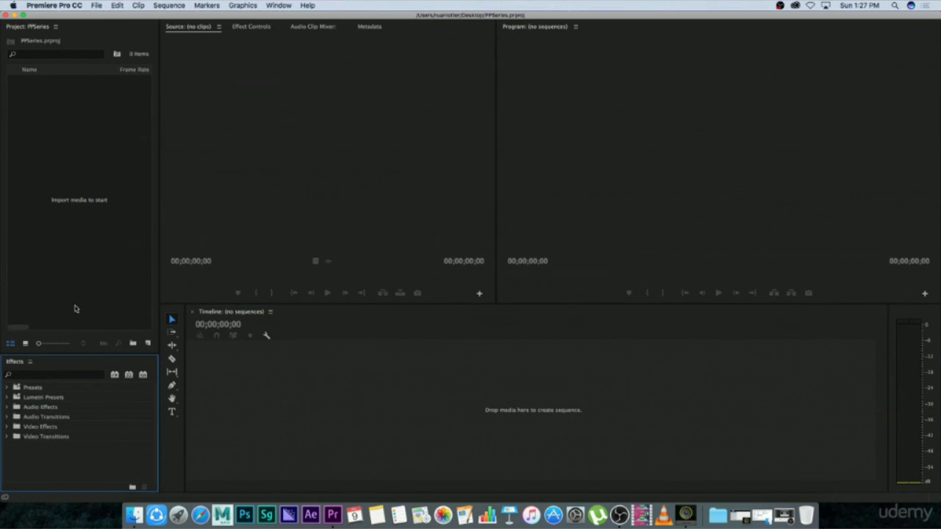
left_click(481, 400)
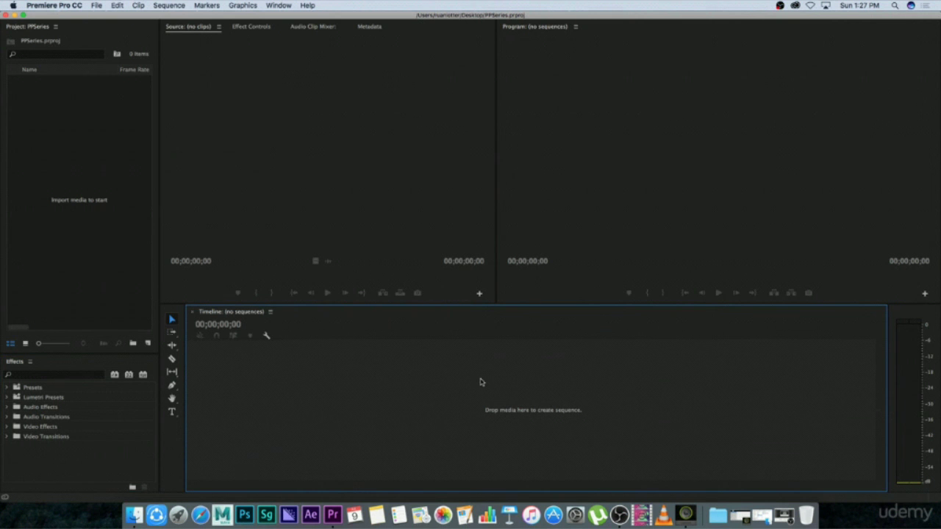